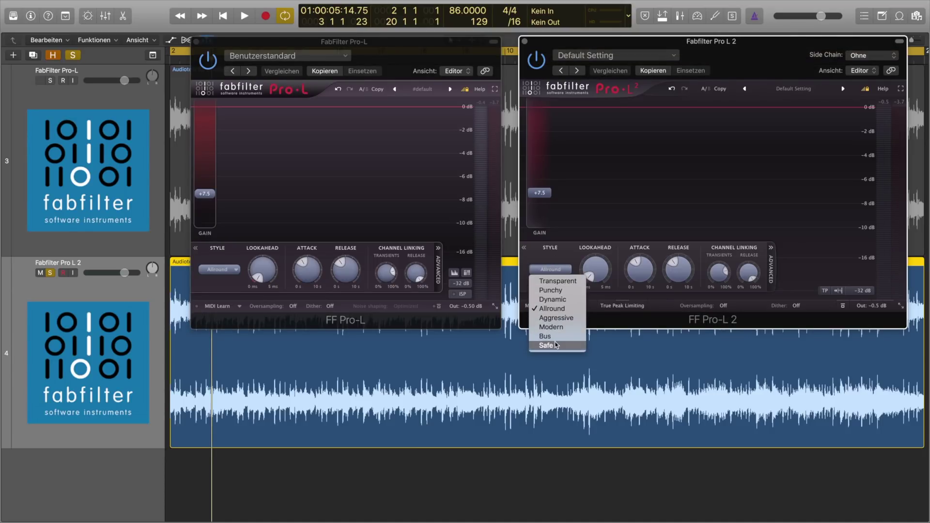
# Step: Examine the limiting style list, the True Peak Limiting description and the oversampling choices in Pro-L 2
pyautogui.click(563, 257)
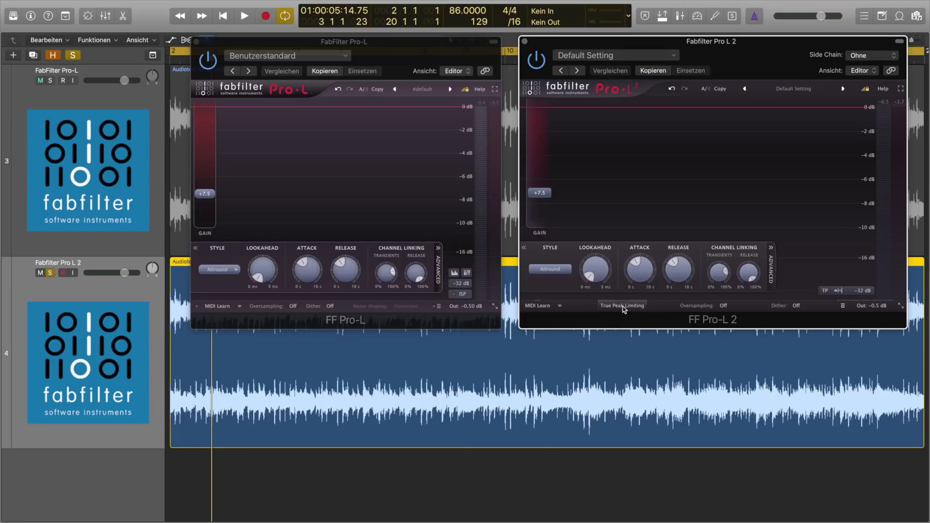
pyautogui.moveTo(624, 309)
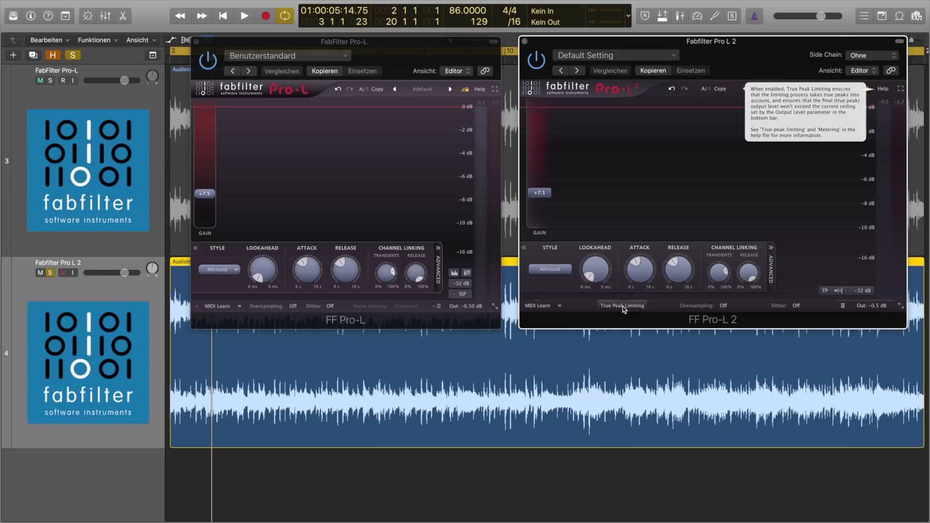
pyautogui.click(622, 305)
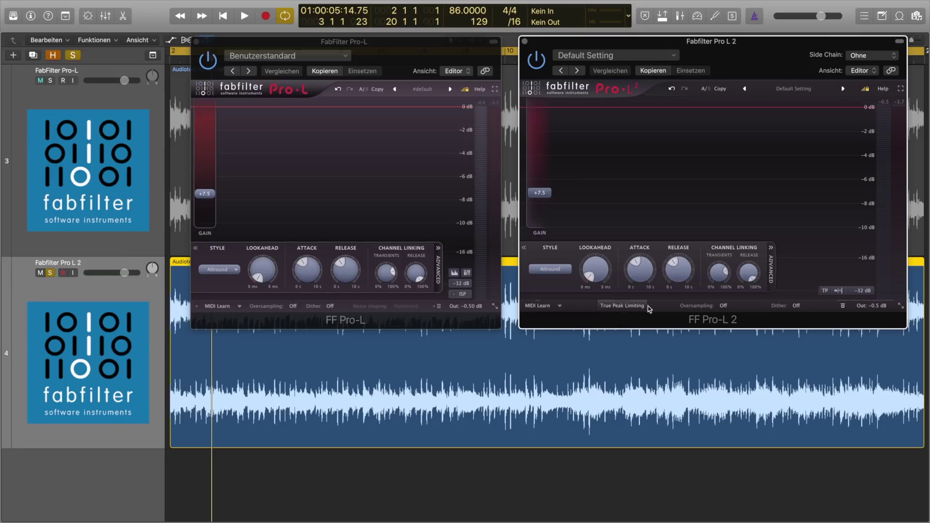
pyautogui.click(723, 306)
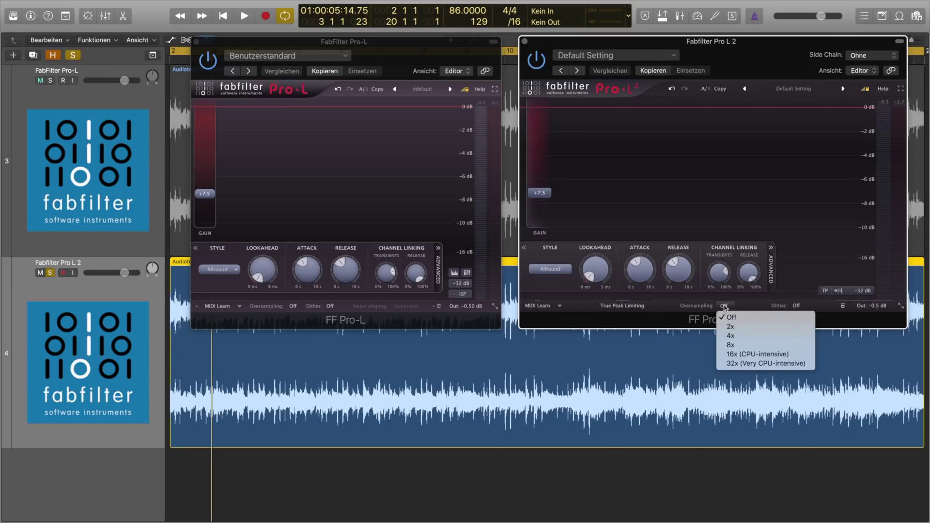
pyautogui.click(778, 306)
# Step: Try 16 Bits dither in Pro-L 2, check its noise shaping options, and return dither to Off
pyautogui.click(798, 306)
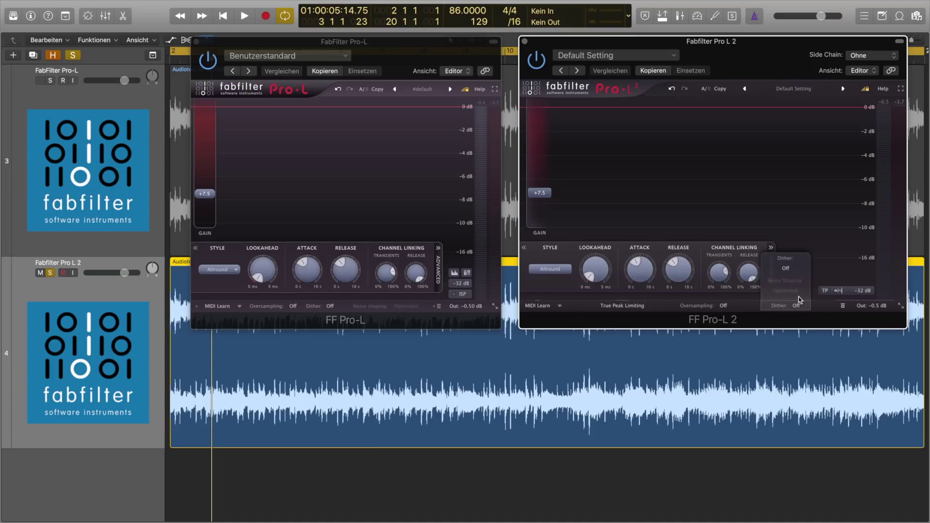
pyautogui.click(792, 269)
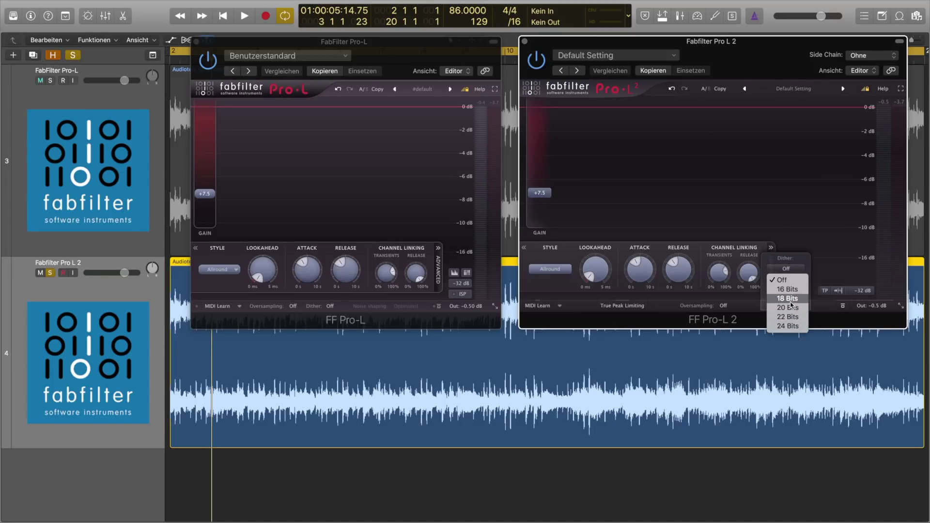
pyautogui.click(788, 289)
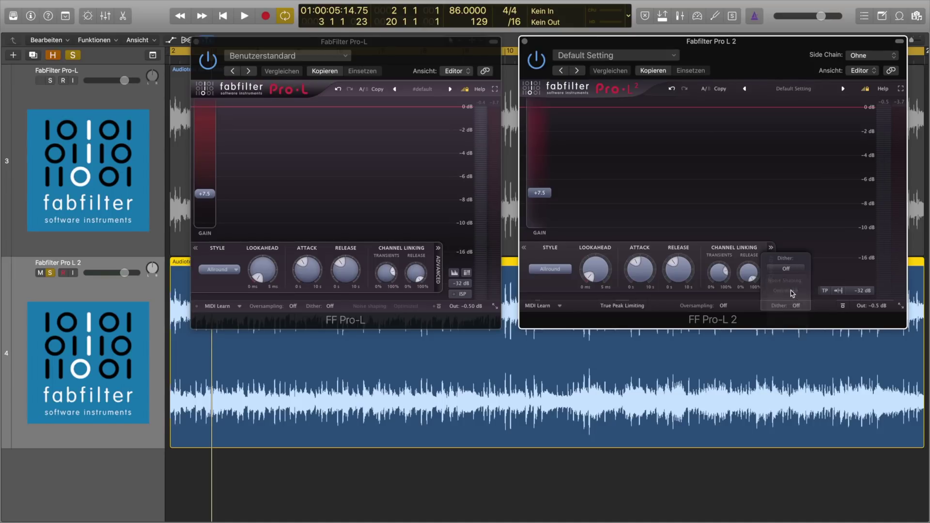
pyautogui.click(790, 291)
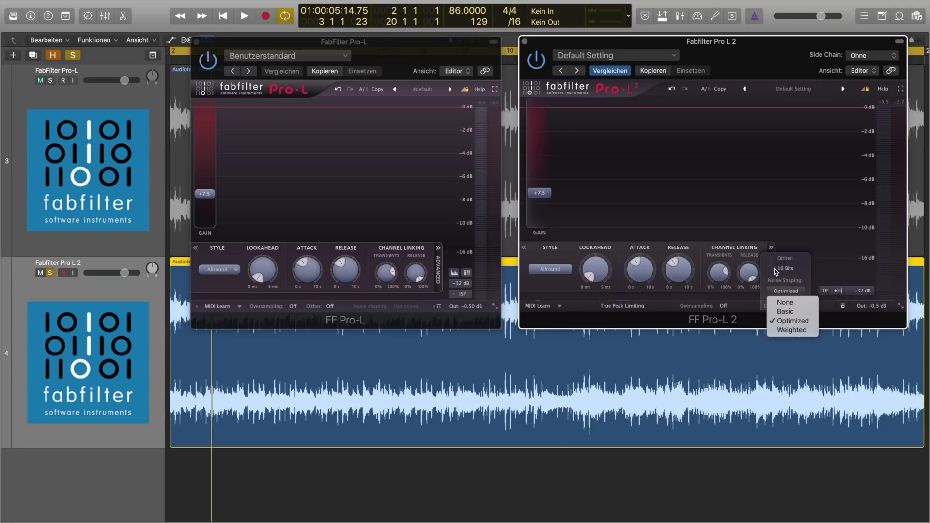
pyautogui.click(786, 278)
pyautogui.click(786, 277)
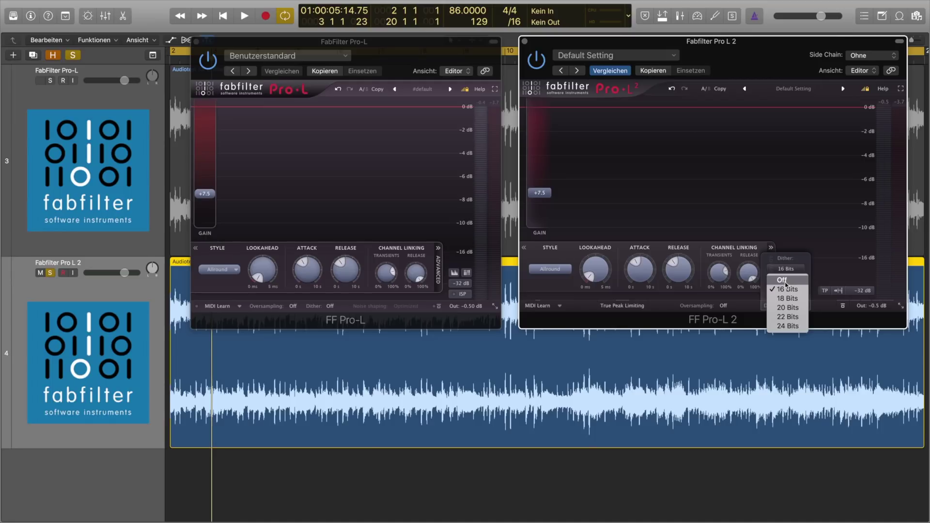
pyautogui.click(785, 282)
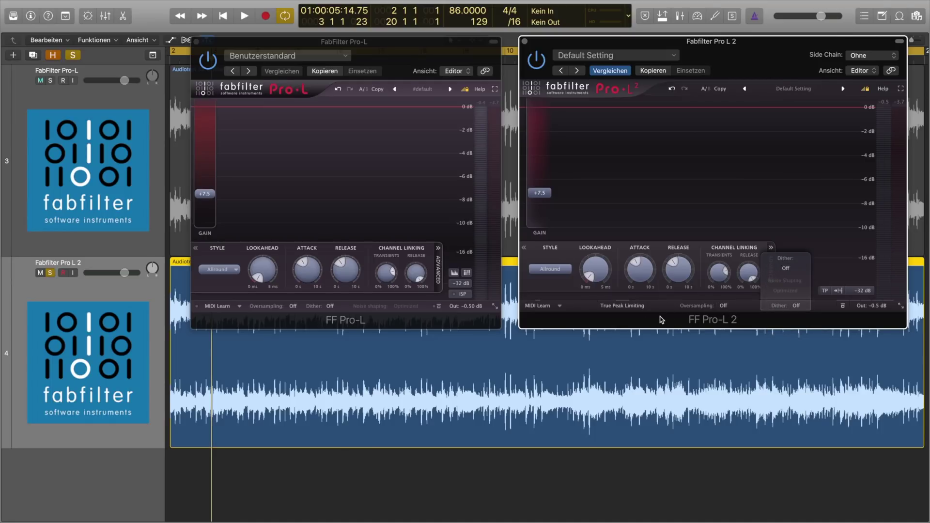
# Step: Set the noise shaping of the original Pro-L to None and close the dither options in Pro-L 2
pyautogui.click(413, 308)
pyautogui.click(382, 310)
pyautogui.click(406, 308)
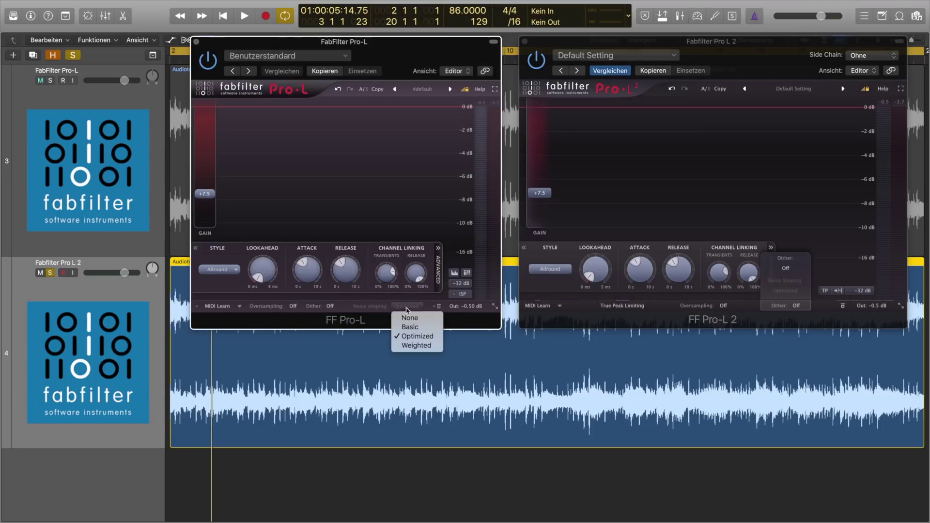
pyautogui.click(412, 318)
pyautogui.click(406, 307)
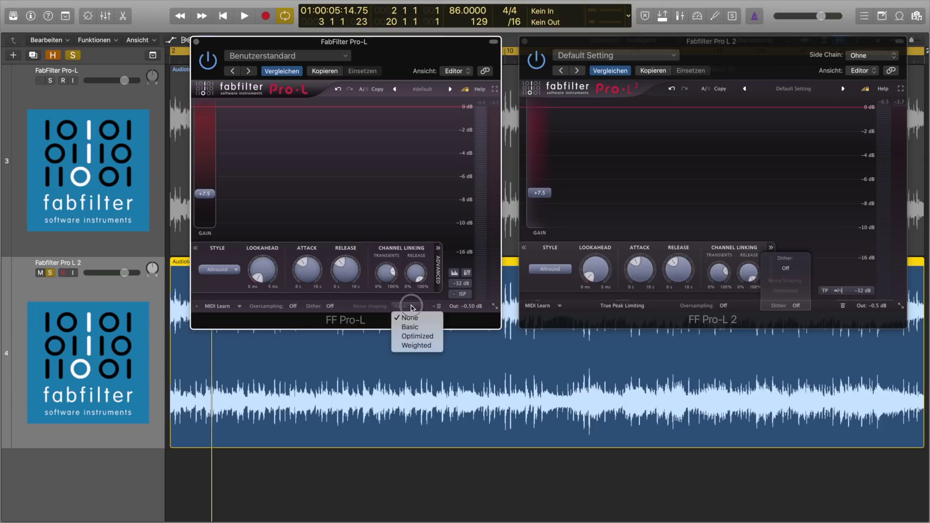
pyautogui.click(412, 328)
pyautogui.click(412, 307)
pyautogui.click(413, 319)
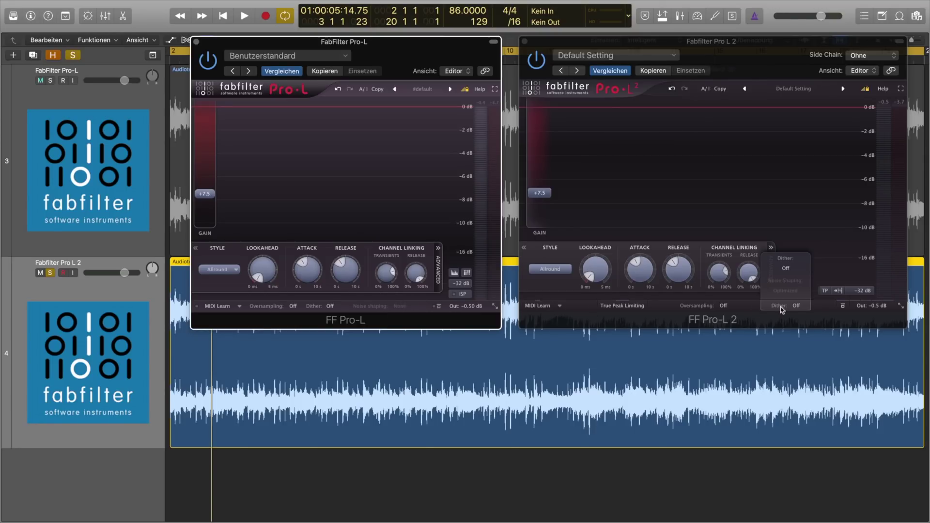
pyautogui.click(793, 308)
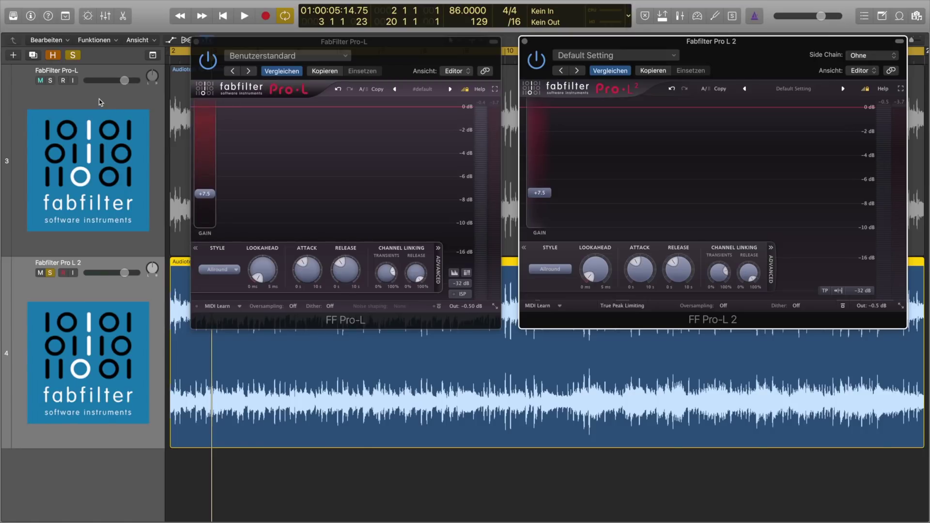
# Step: Switch solo between the FabFilter Pro-L and Pro L 2 tracks, leaving the FabFilter Pro-L track soloed
pyautogui.click(61, 88)
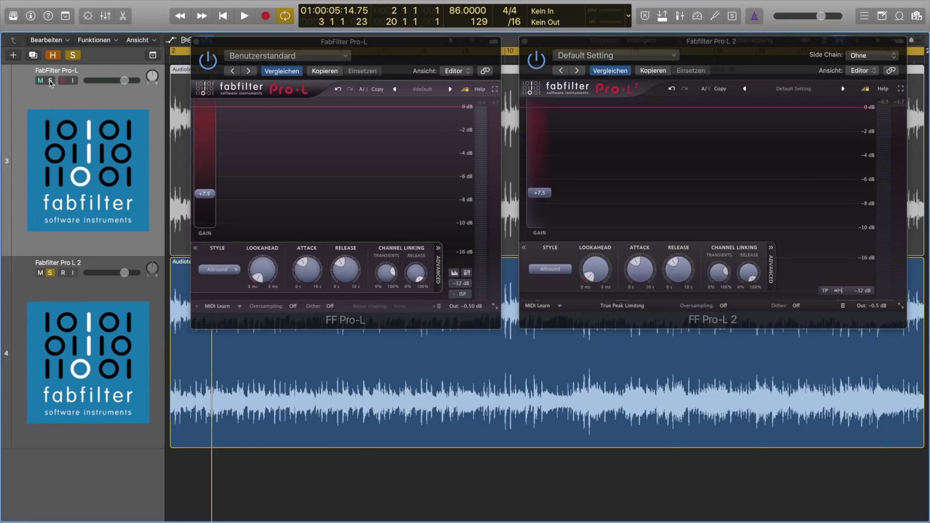
pyautogui.click(51, 80)
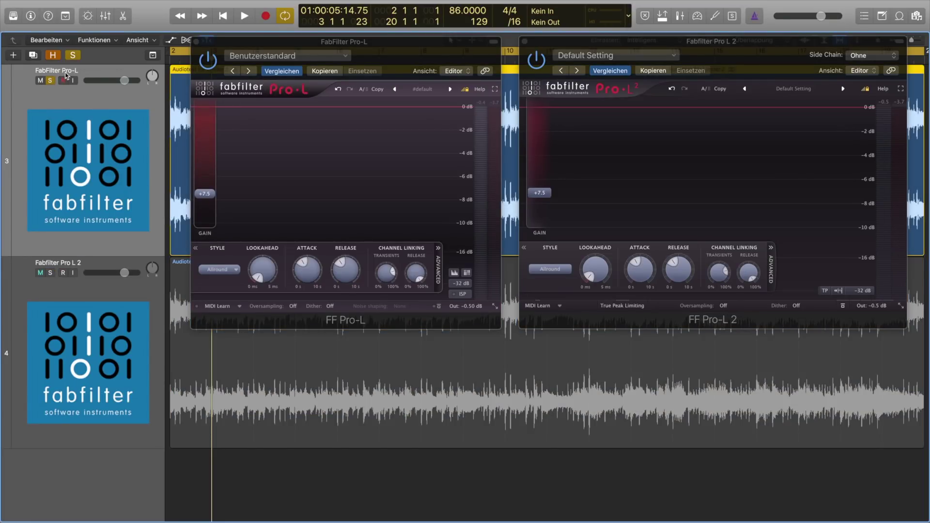
pyautogui.click(50, 273)
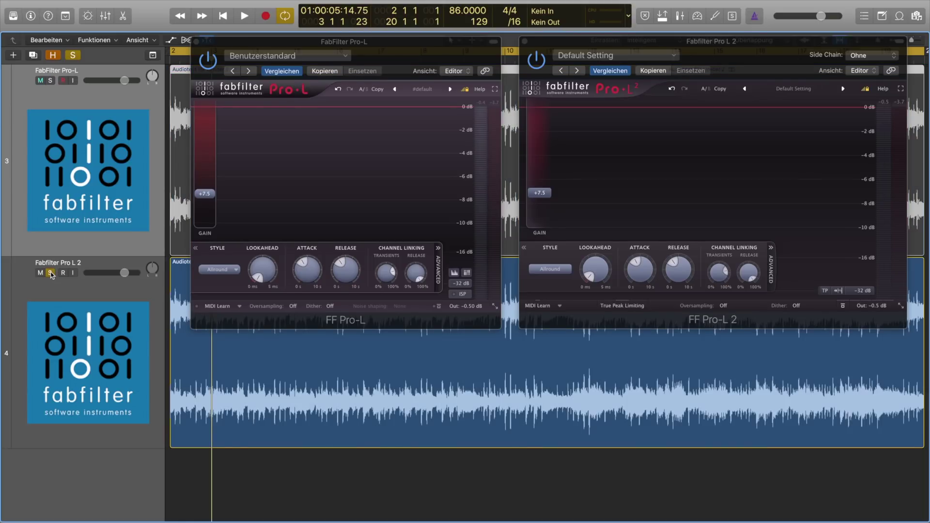
pyautogui.click(51, 81)
# Step: Play the song while alternating solo between the Pro L 2 and FabFilter Pro-L tracks, and stop with Pro L 2 soloed
pyautogui.press('space')
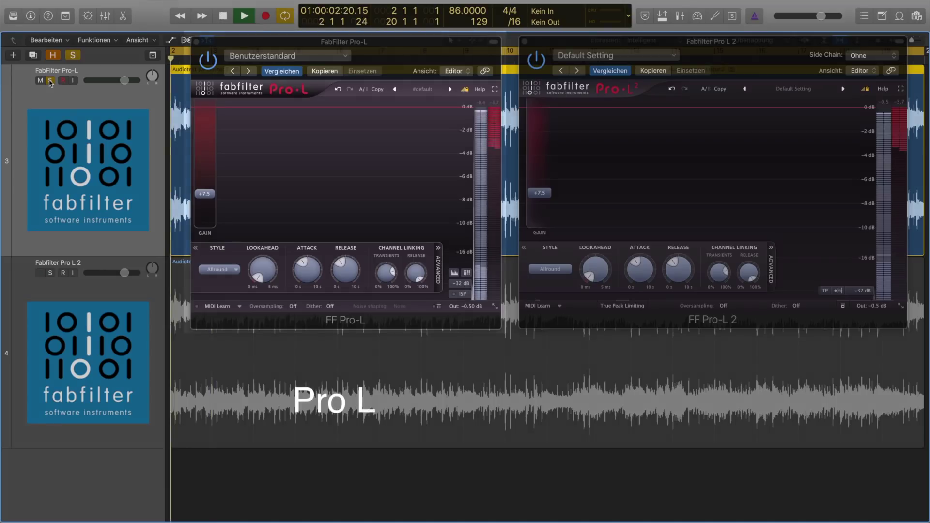
pyautogui.click(50, 273)
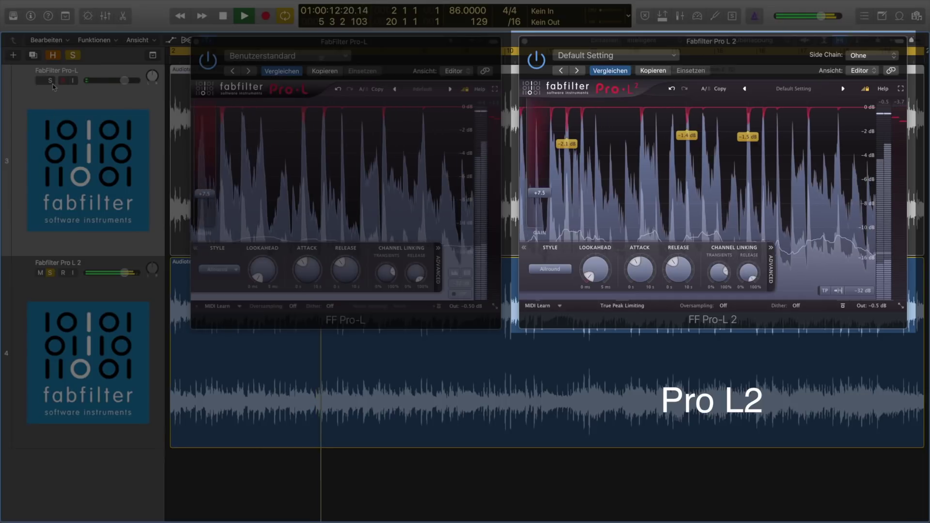
pyautogui.click(51, 81)
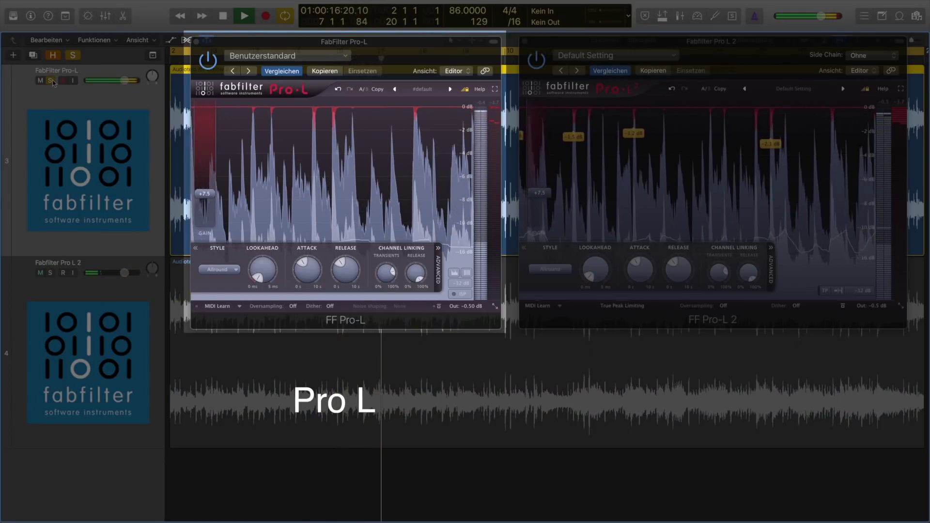
pyautogui.click(51, 273)
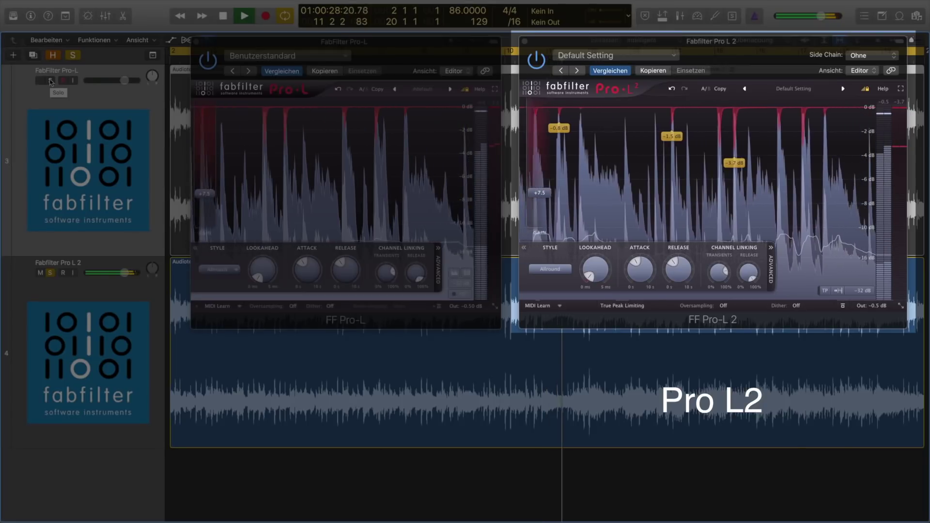
pyautogui.click(50, 81)
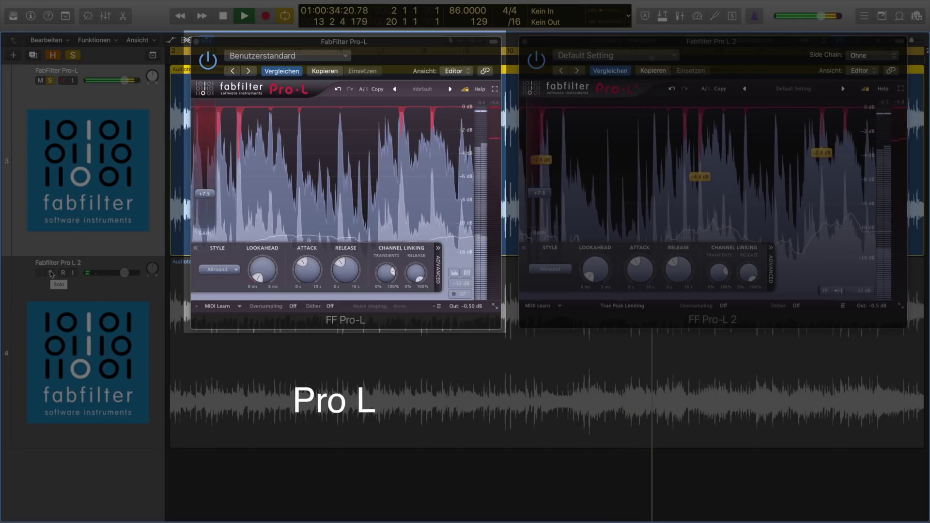
pyautogui.click(50, 274)
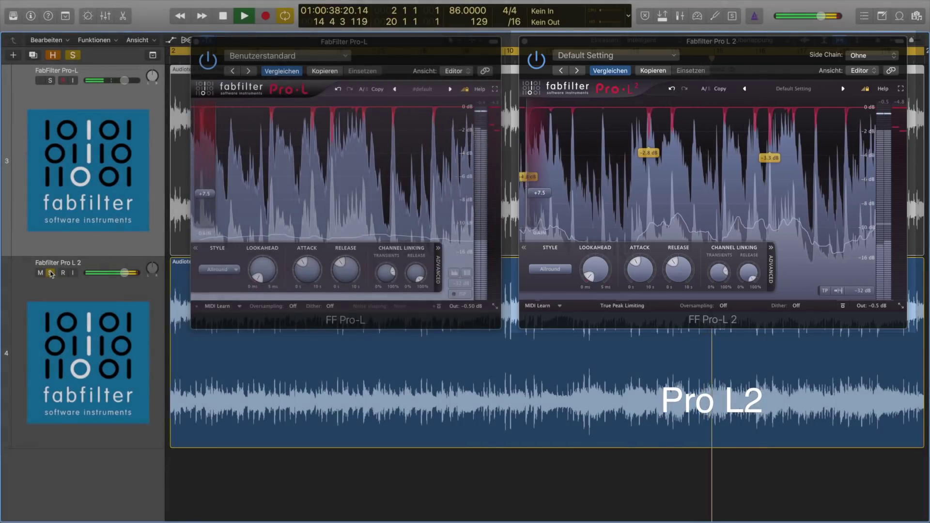
pyautogui.press('space')
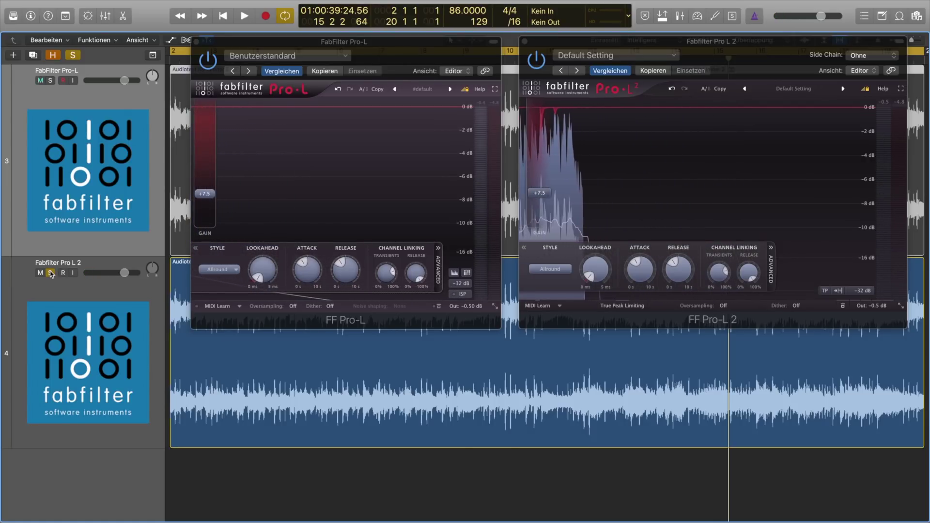
# Step: Solo the FabFilter Pro-L track and replay the song, switching solo between both limiter tracks for comparison before stopping playback
pyautogui.click(50, 80)
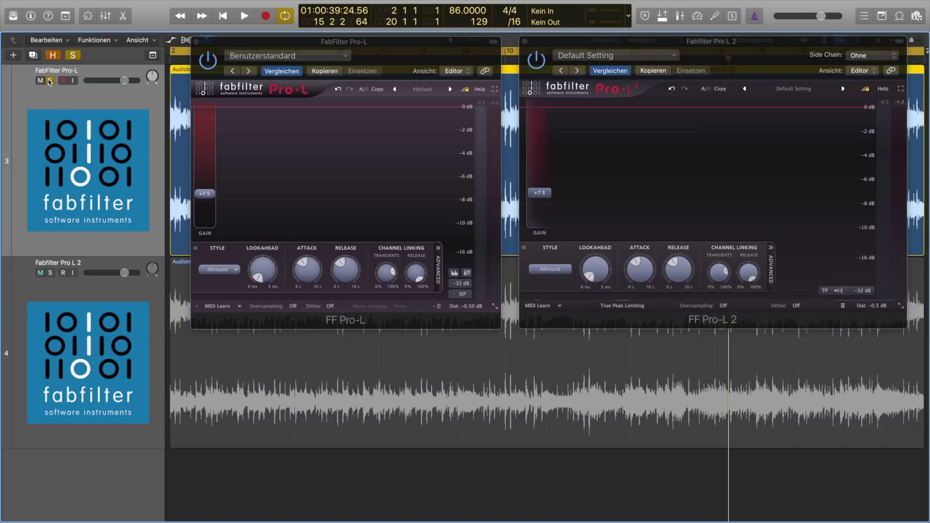
pyautogui.press('space')
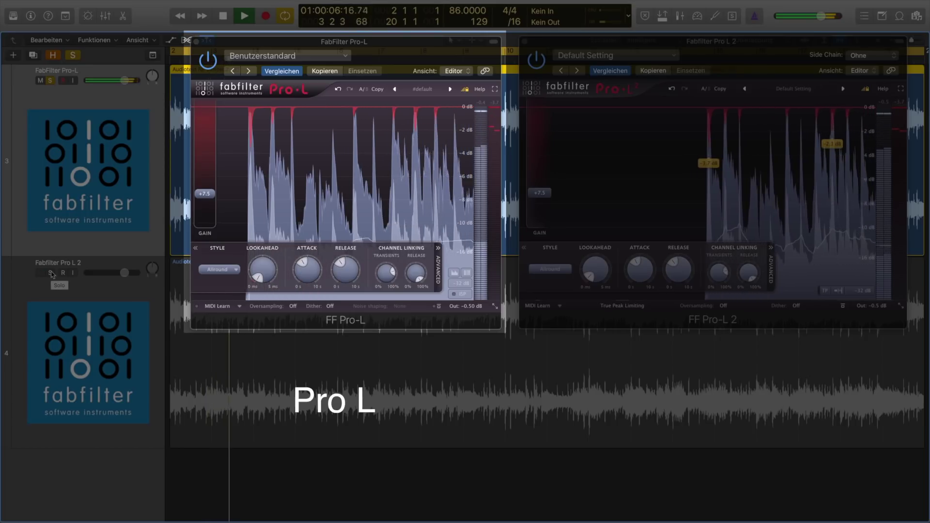
pyautogui.click(51, 273)
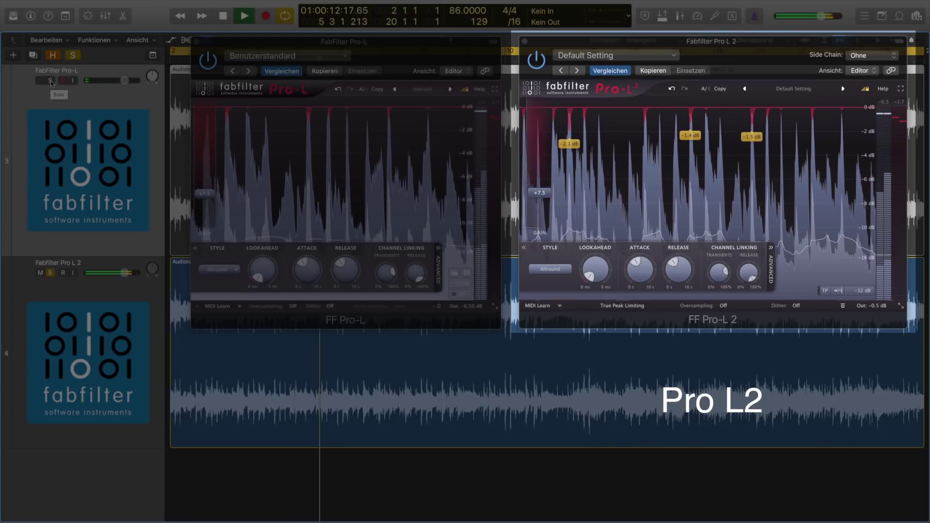
pyautogui.click(50, 81)
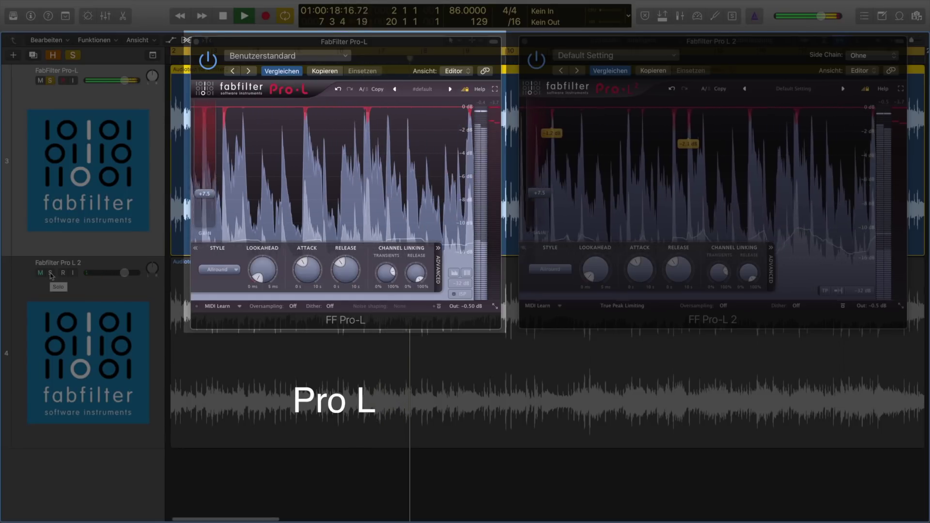
pyautogui.click(51, 274)
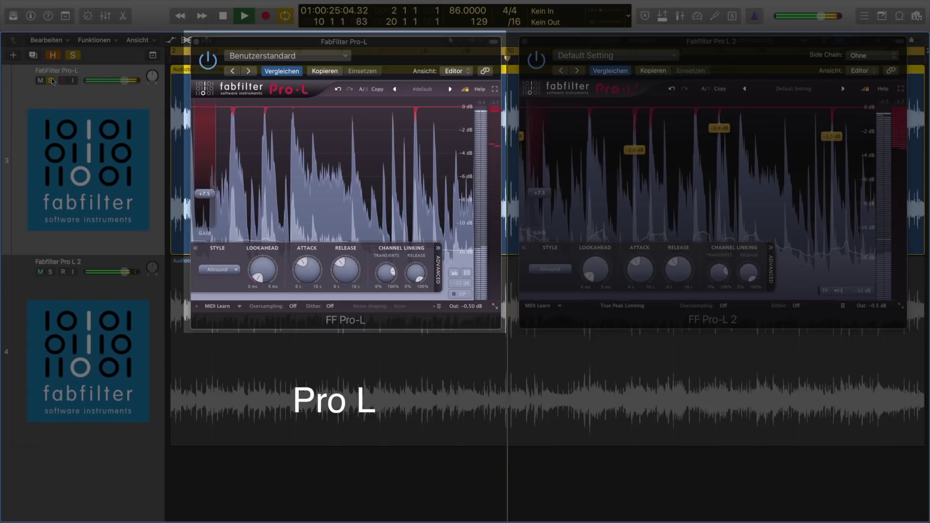
pyautogui.click(50, 81)
pyautogui.click(50, 272)
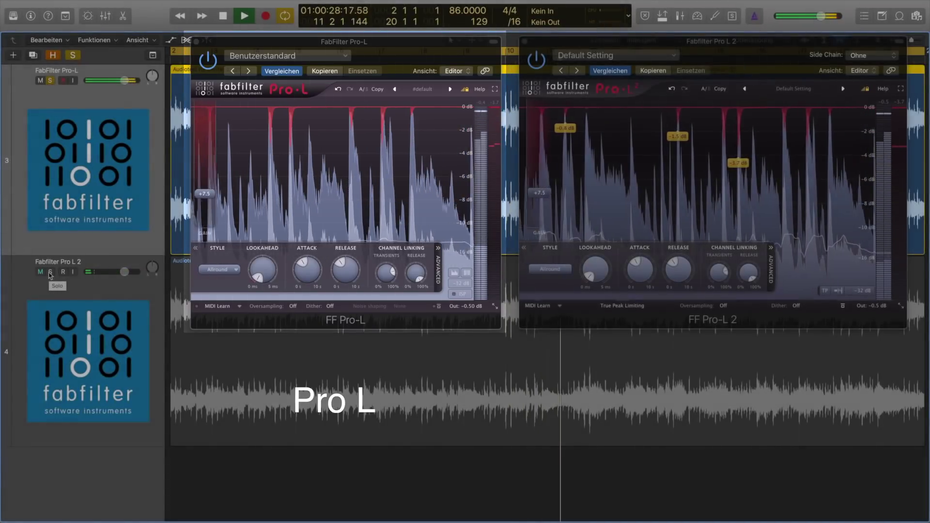
pyautogui.press('space')
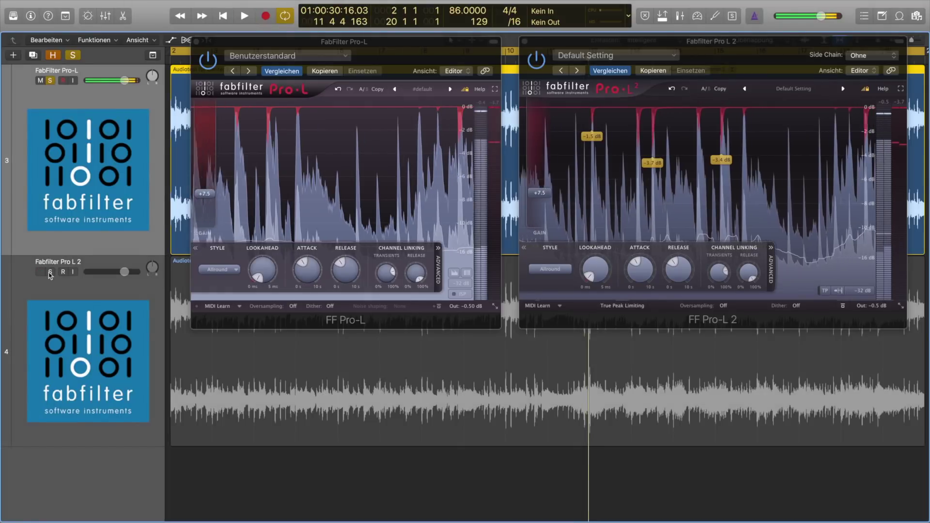
# Step: Solo the Pro L 2 track and enable True Peak Limiting in its Pro-L 2 plug-in
pyautogui.click(51, 272)
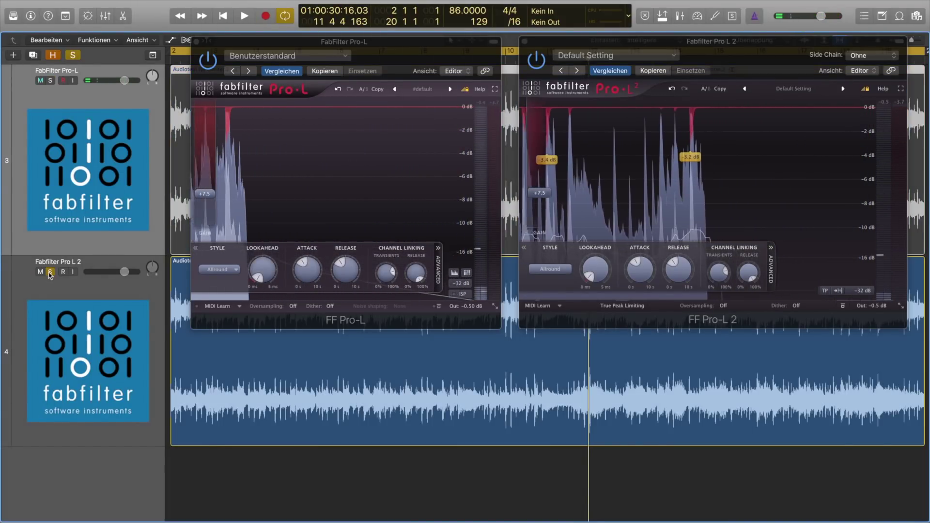
pyautogui.click(625, 305)
# Step: Play the song with True Peak Limiting on, switch solo to FabFilter Pro-L and back to Pro L 2, and stop playback
pyautogui.press('space')
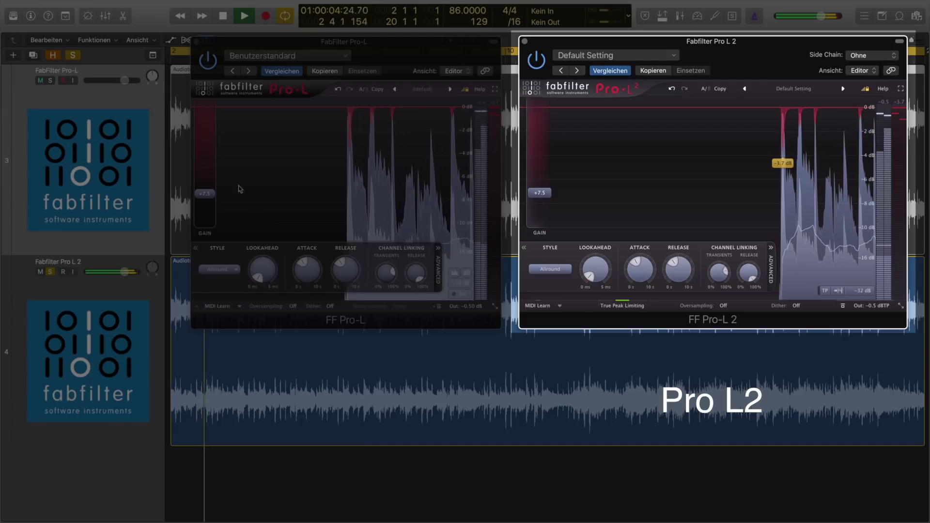
pyautogui.click(50, 80)
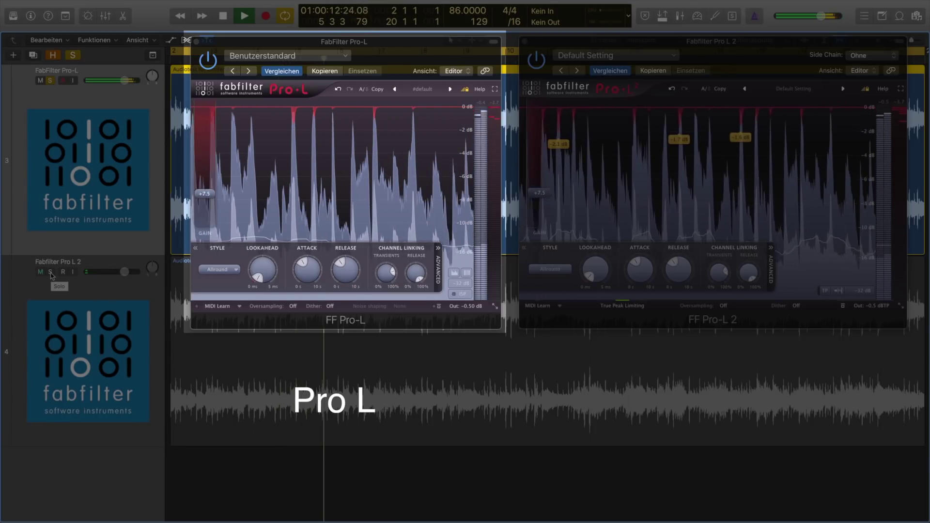
pyautogui.click(50, 273)
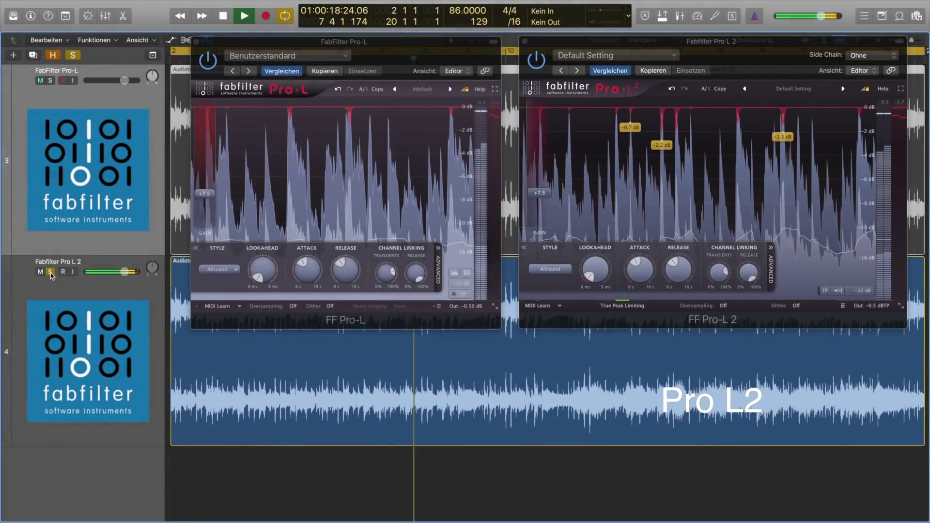
pyautogui.press('space')
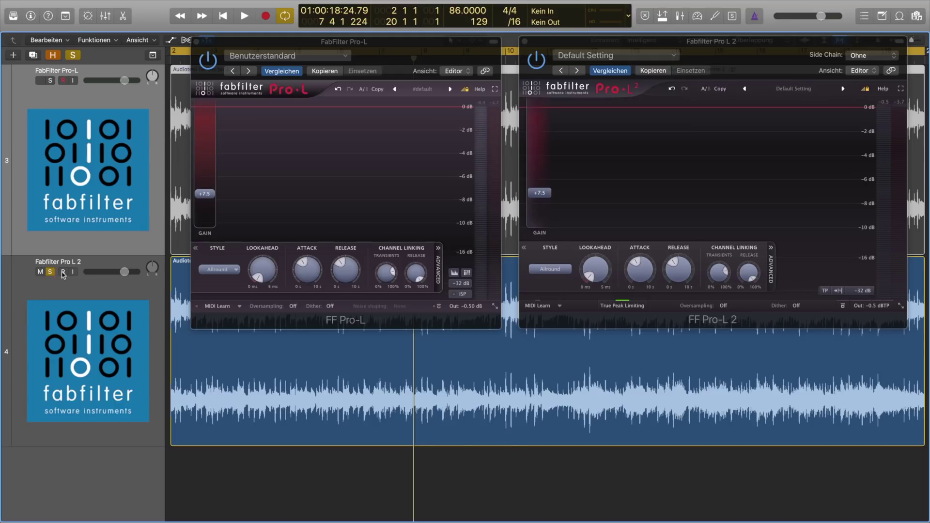
# Step: Turn off True Peak Limiting in Pro-L 2, and solo both limiter tracks with the Gain insert active on the FabFilter Pro-L channel
pyautogui.click(629, 306)
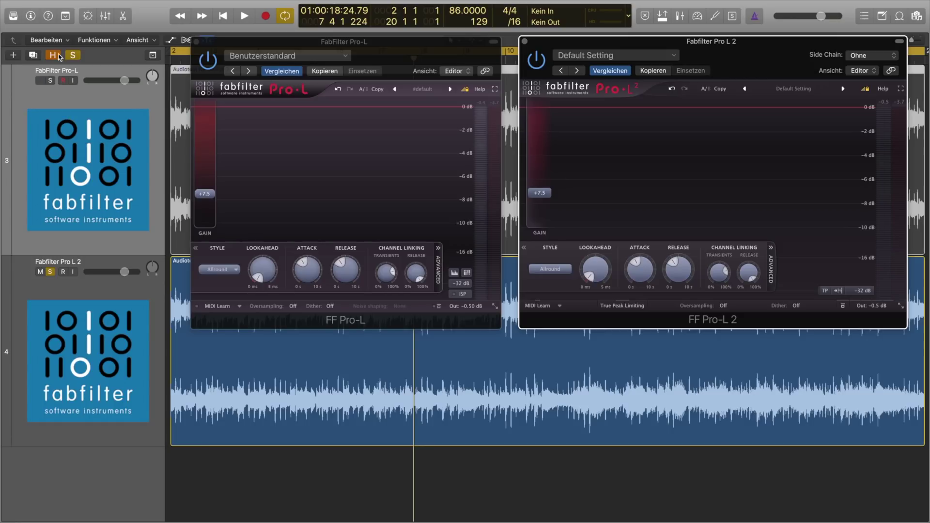
pyautogui.click(30, 15)
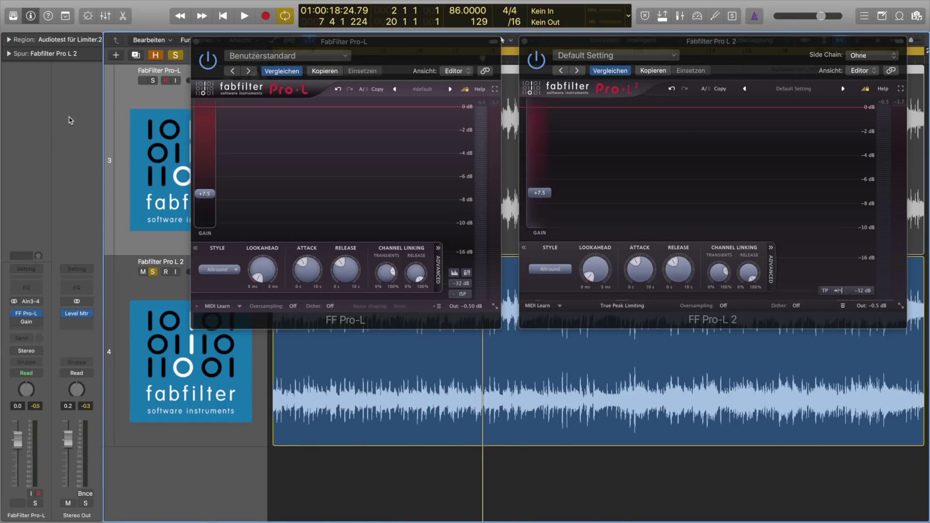
pyautogui.click(153, 81)
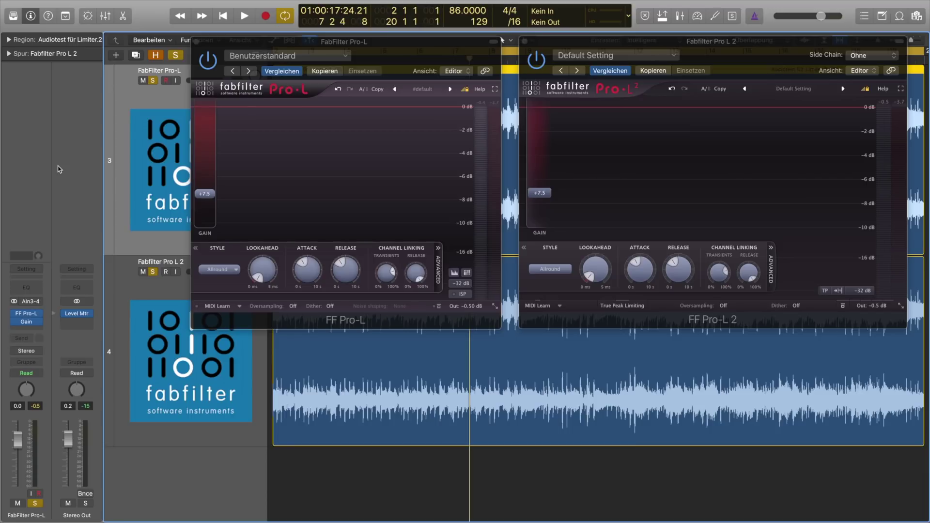
# Step: Play both soloed limiter tracks together twice to hear the difference between Pro-L and Pro-L 2, stopping playback each time
pyautogui.press('space')
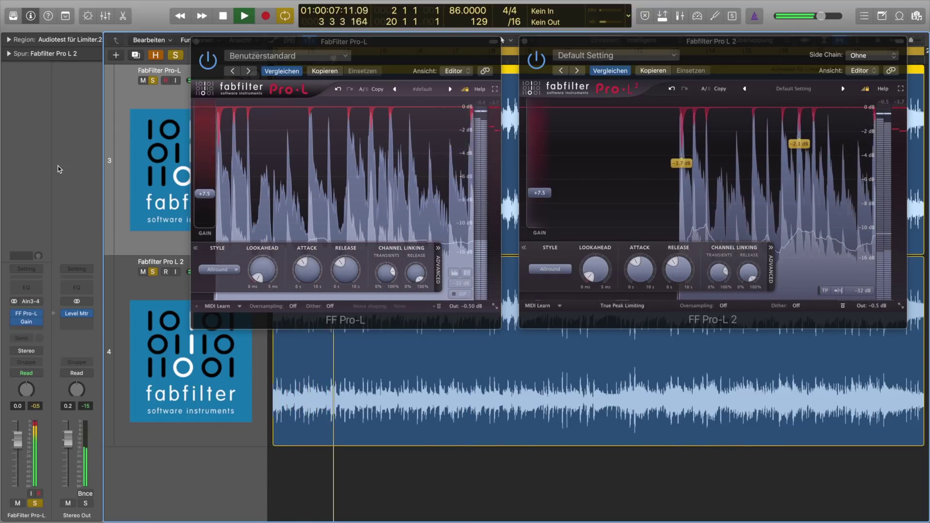
pyautogui.press('space')
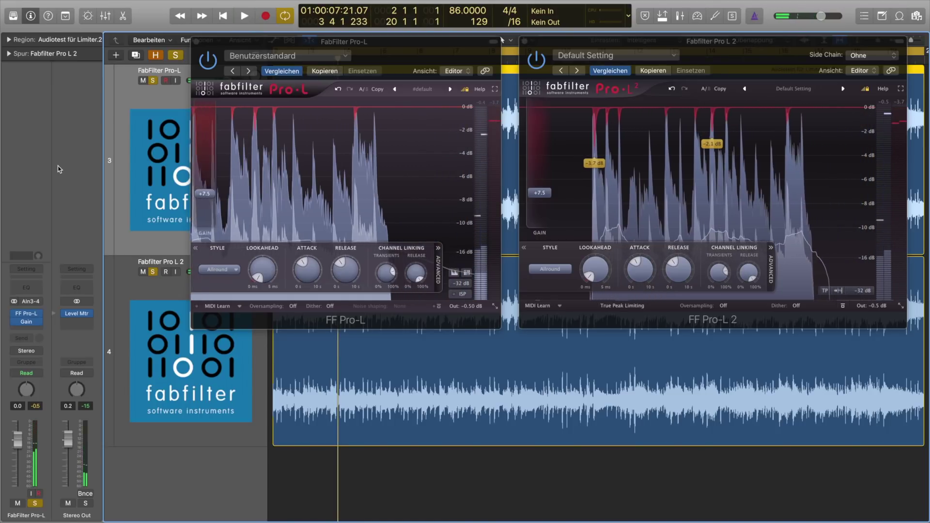
pyautogui.press('space')
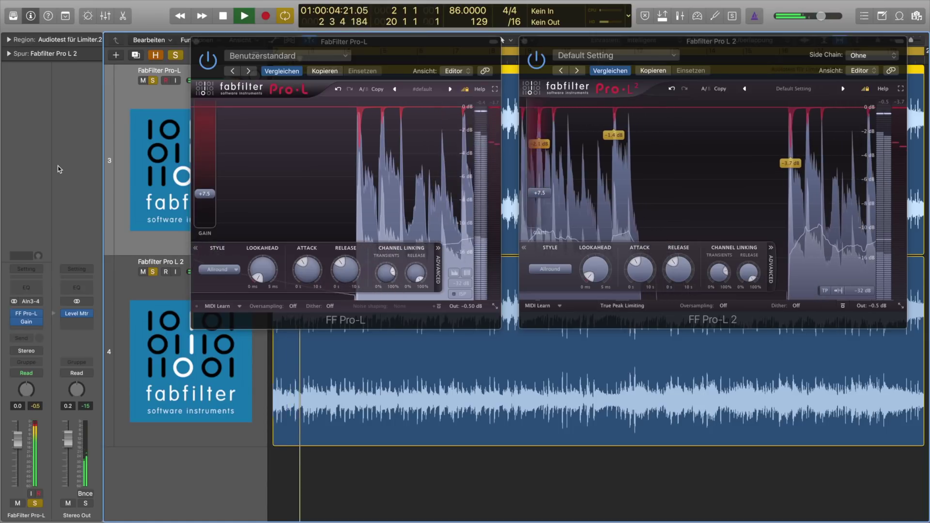
pyautogui.press('space')
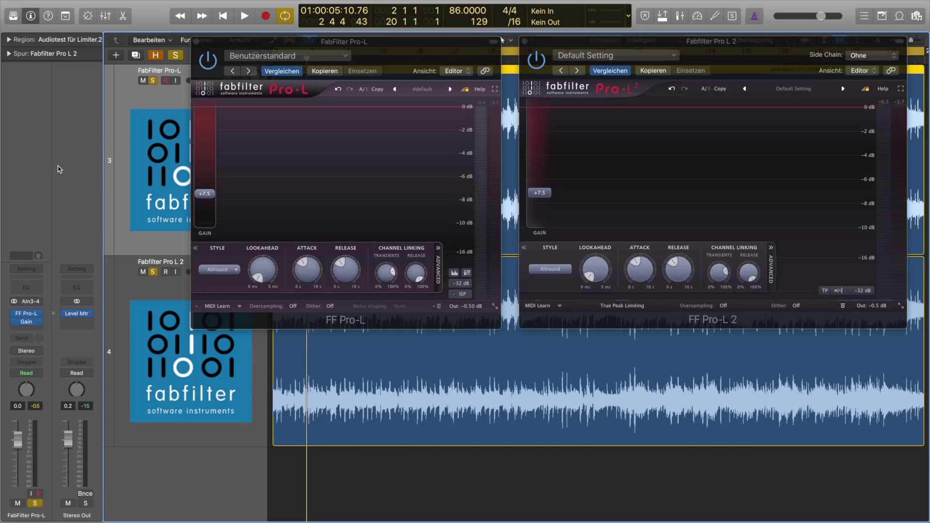
# Step: On the Pro L 2 channel, activate the FF Pro-L insert instead of FF Pro-L 2 and place its window beside the first Pro-L
pyautogui.click(127, 297)
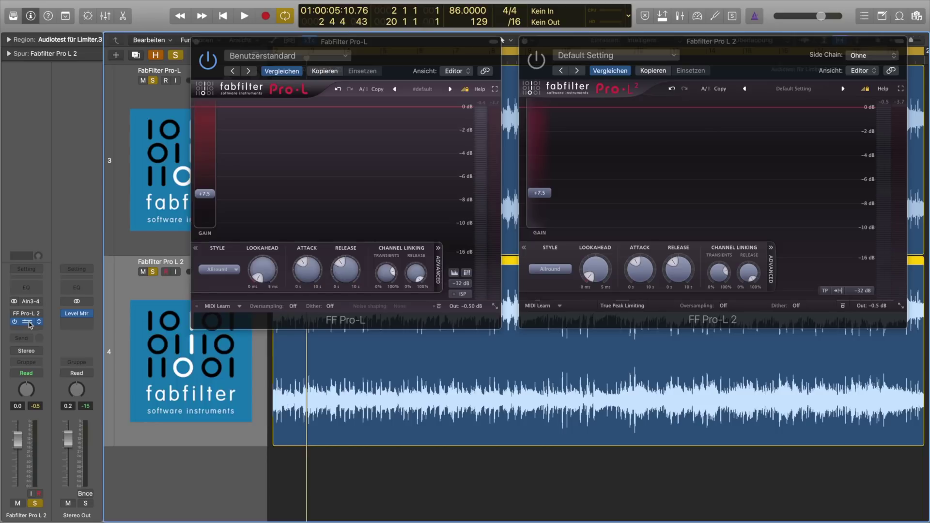
pyautogui.click(30, 325)
pyautogui.moveTo(333, 144); pyautogui.dragTo(688, 48)
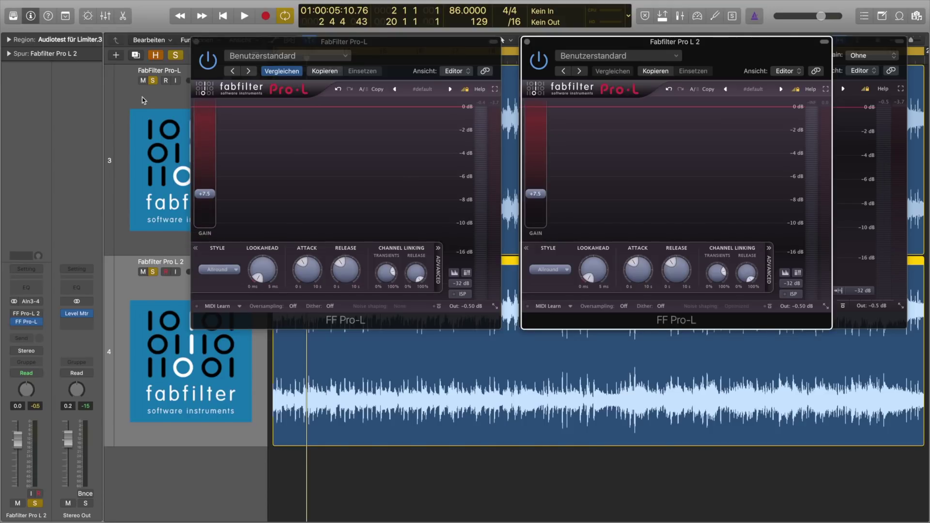
# Step: Play both tracks through identical Pro-L limiters to check cancellation, stop playback, and close the second Pro-L window
pyautogui.press('space')
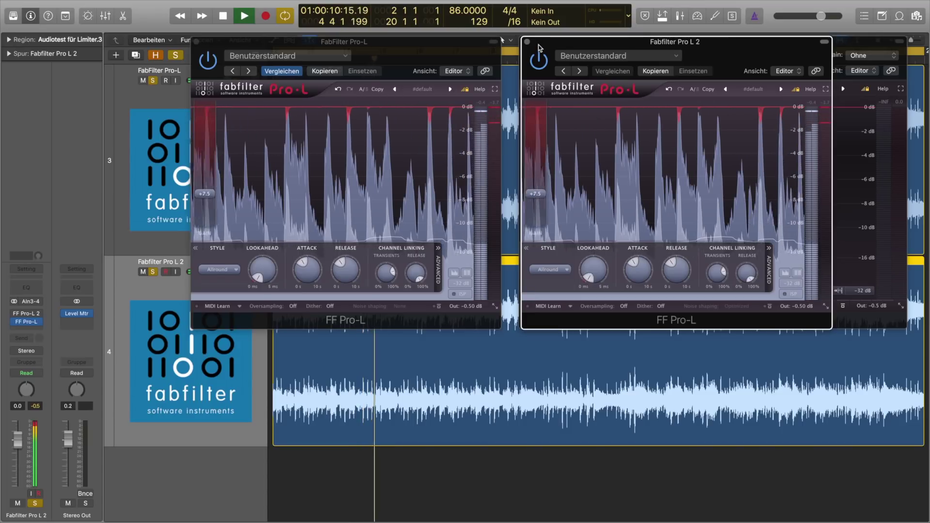
pyautogui.press('space')
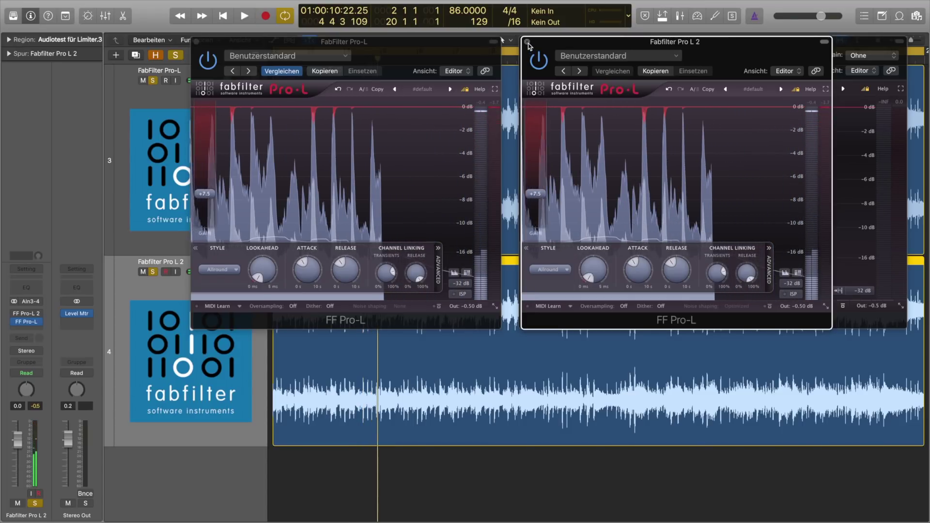
pyautogui.click(528, 43)
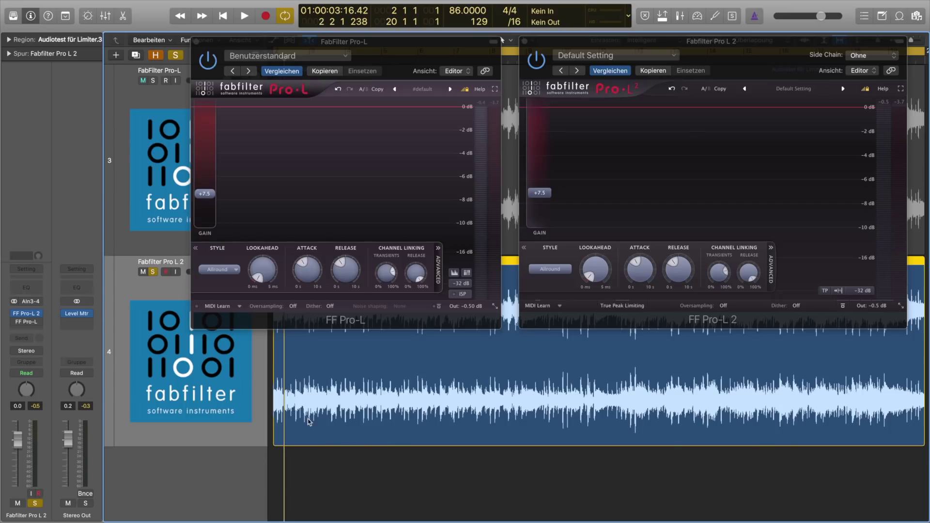
# Step: Enable True Peak Limiting in Pro-L 2, and open the Stereo Out Level Meter with its peak readings reset
pyautogui.click(76, 315)
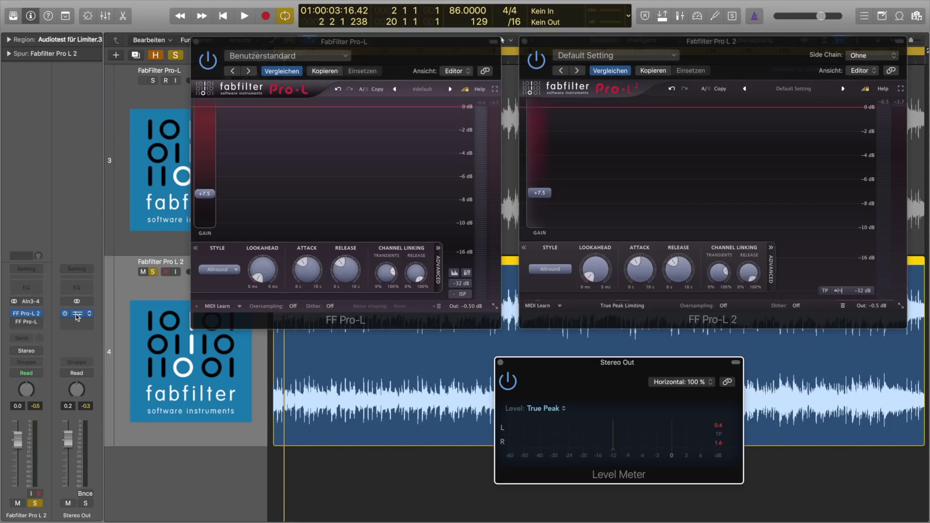
pyautogui.click(626, 307)
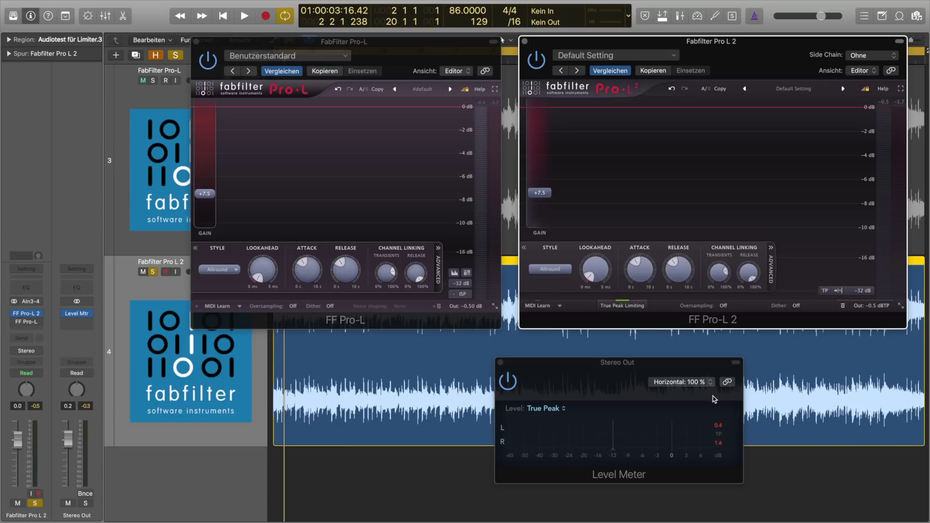
pyautogui.click(719, 431)
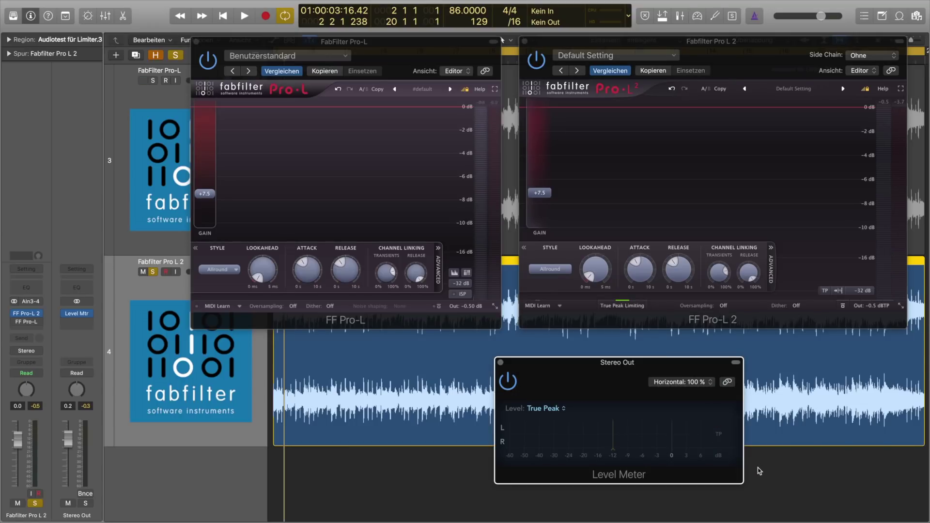
# Step: Play the song and compare both limiters' true peaks on the Level Meter, soloing FabFilter Pro-L, then Pro L 2 with the readings reset
pyautogui.press('space')
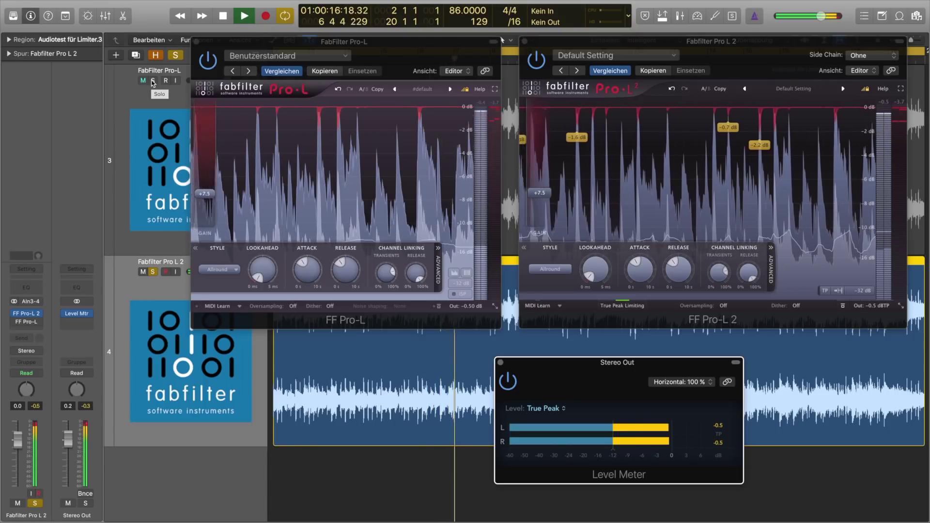
pyautogui.keyDown('alt'); pyautogui.click(152, 81); pyautogui.keyUp('alt')
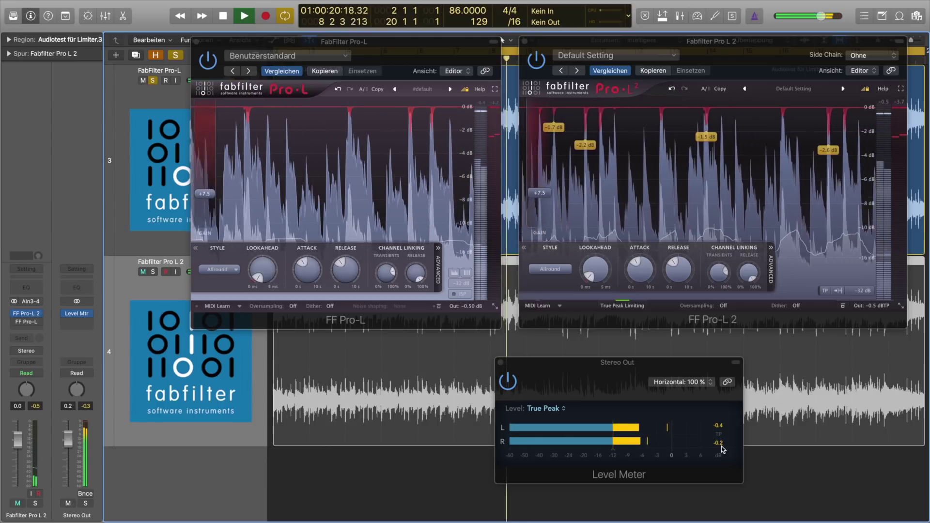
pyautogui.moveTo(474, 312)
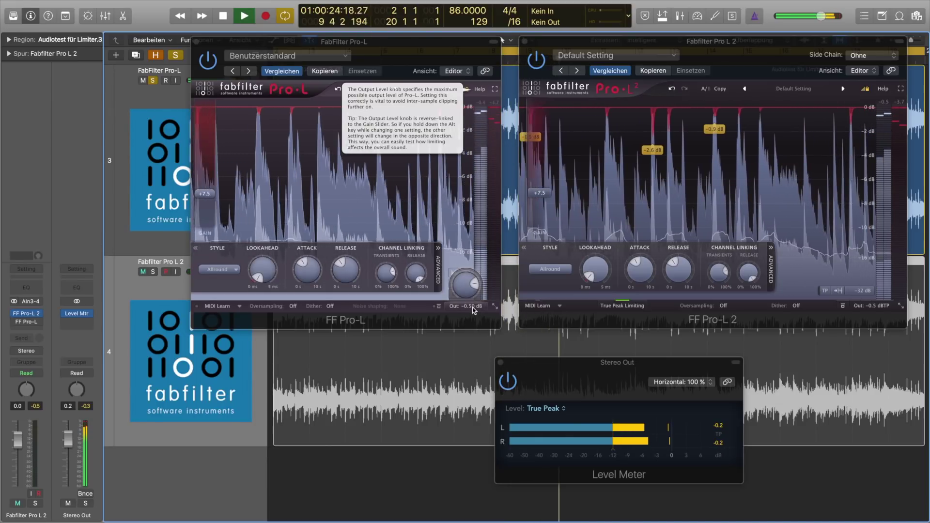
pyautogui.click(152, 272)
pyautogui.click(716, 428)
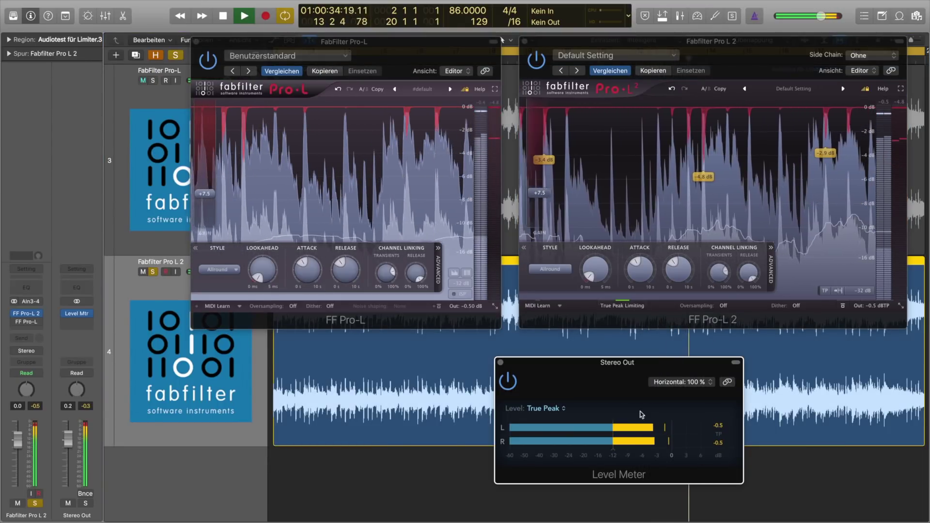